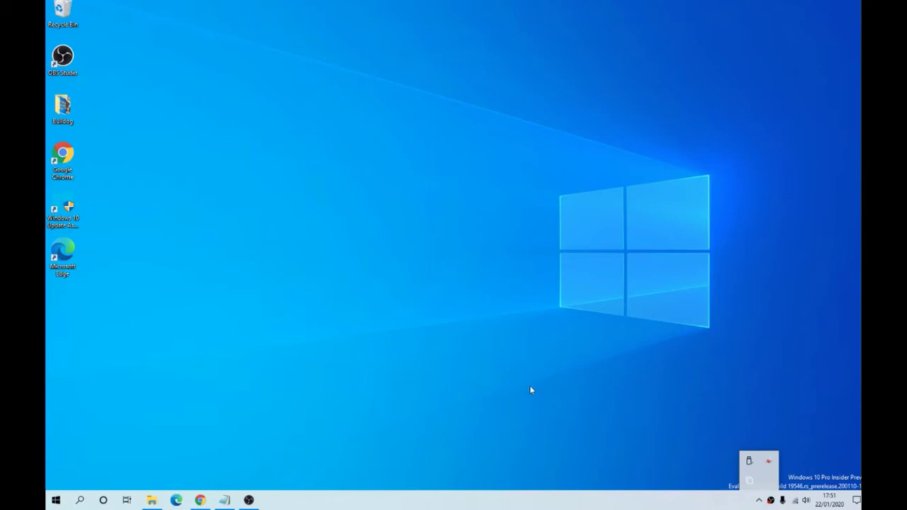
Open Task Manager and display the list of start-up programs
{"action": "right_click", "coordinate": [412, 505]}
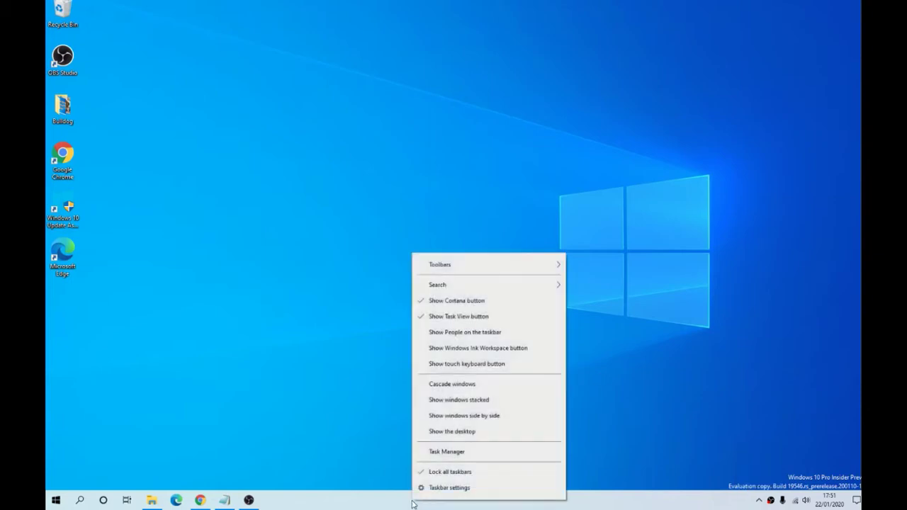
{"action": "left_click", "coordinate": [457, 454]}
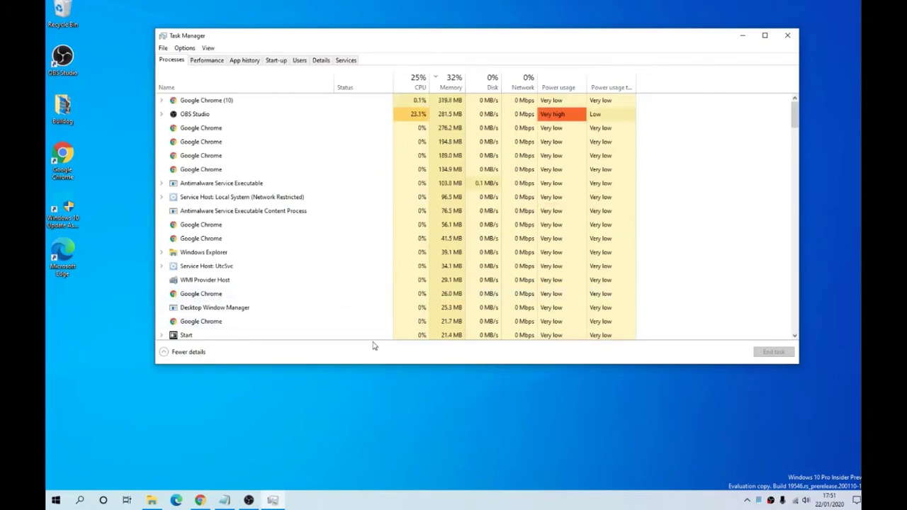
{"action": "left_click", "coordinate": [276, 60]}
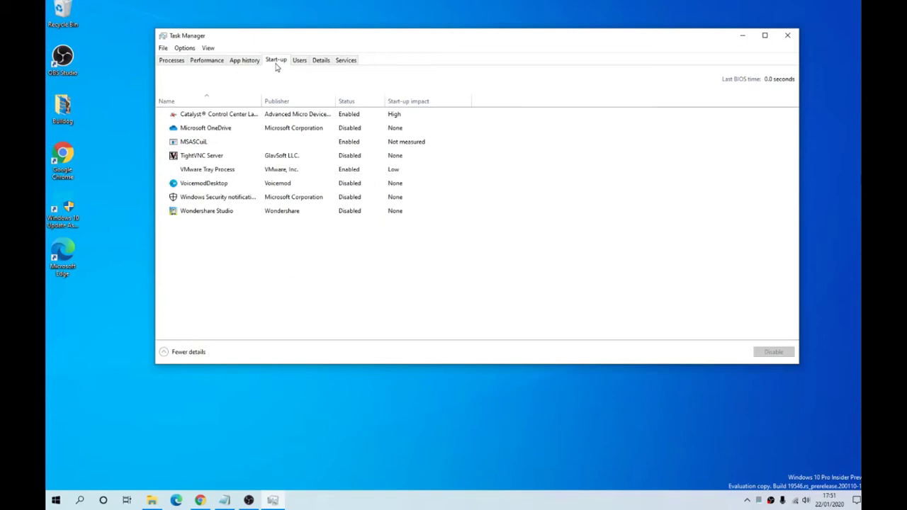
Examine the start-up entries one by one, from Catalyst Control Center through Wondershare Studio
{"action": "left_click", "coordinate": [232, 115]}
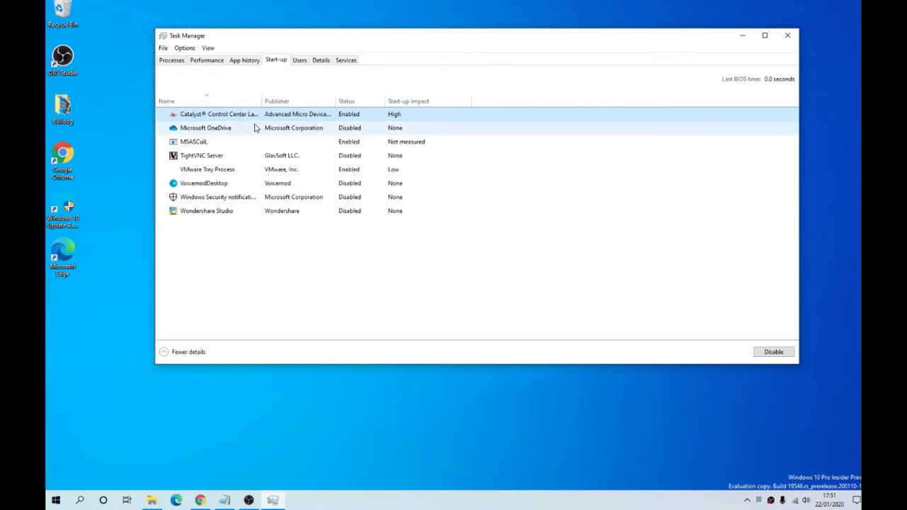
{"action": "key", "text": "Down"}
{"action": "key", "text": "Down"}
{"action": "key", "text": "Down"}
{"action": "key", "text": "Down"}
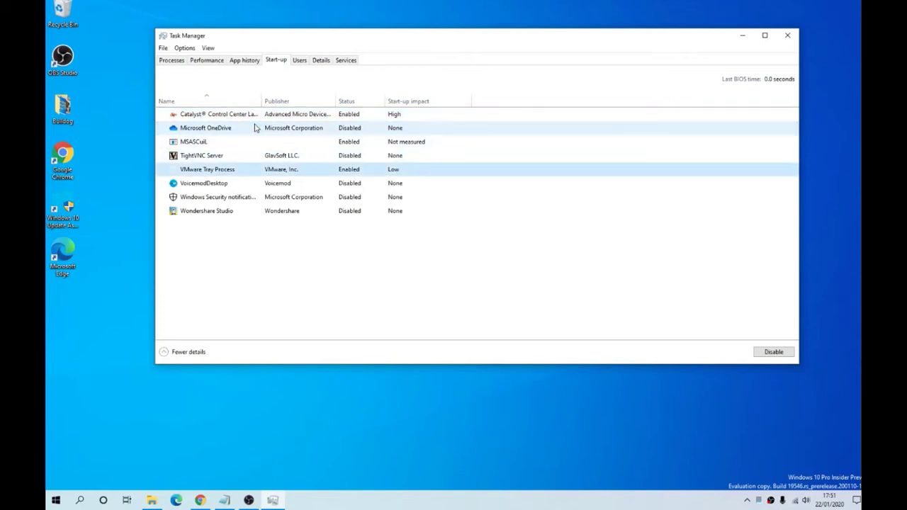
{"action": "key", "text": "Down"}
{"action": "key", "text": "Down"}
{"action": "key", "text": "Down"}
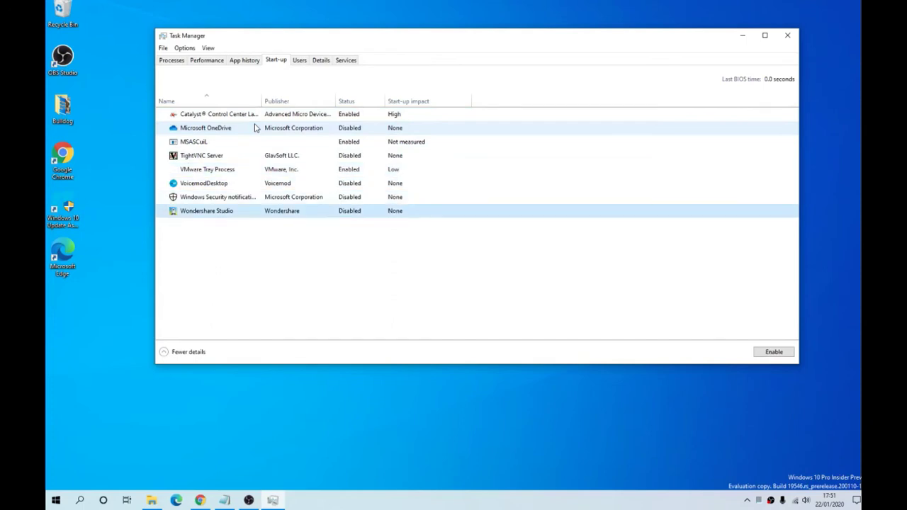
{"action": "key", "text": "Up"}
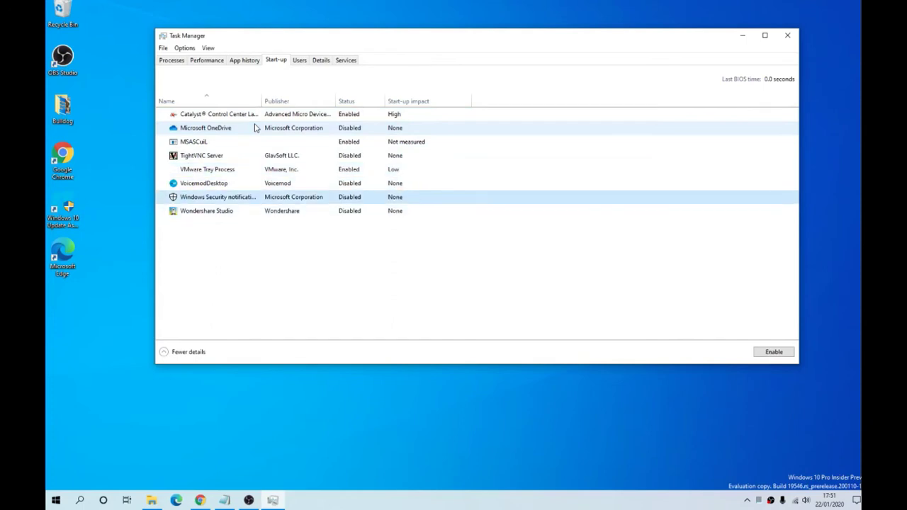
Sort the start-up programs by start-up impact, with the highest impact first
{"action": "left_click", "coordinate": [409, 105]}
{"action": "left_click", "coordinate": [409, 105]}
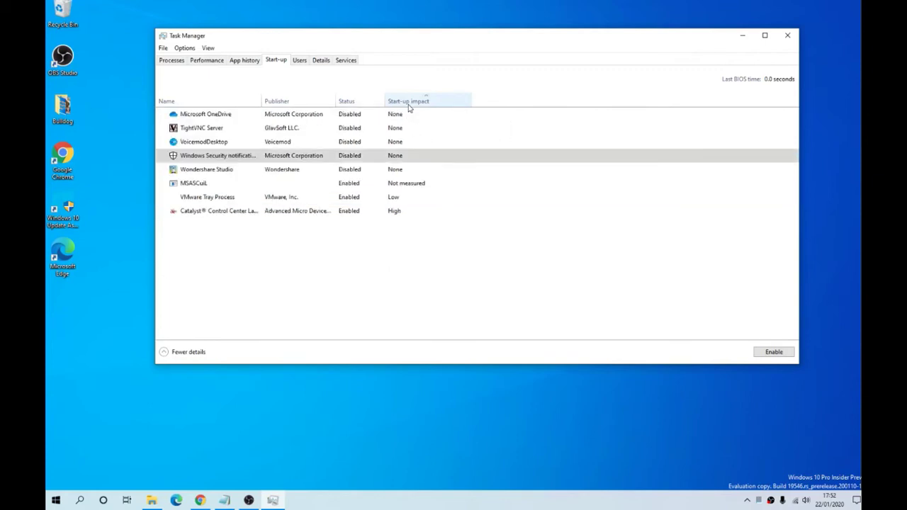
{"action": "left_click", "coordinate": [408, 105]}
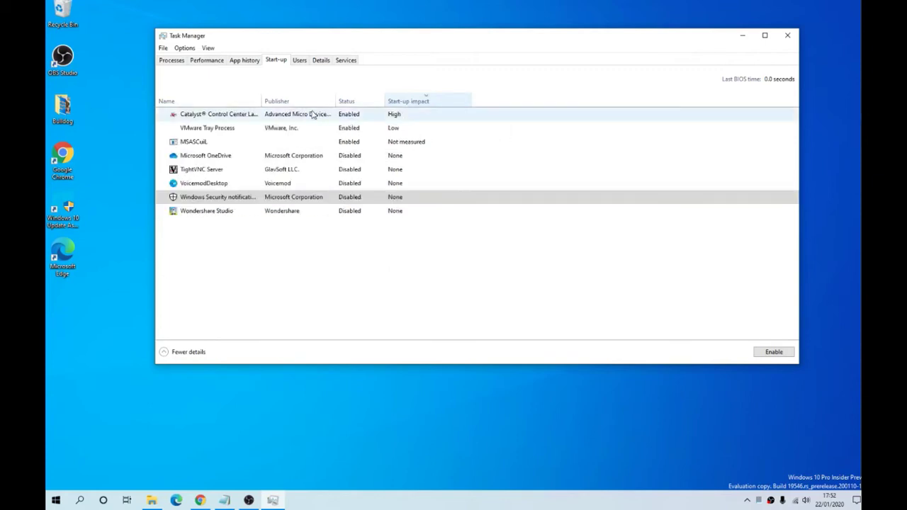
Check which actions are available for the Catalyst Control Center start-up entry without applying any
{"action": "left_click", "coordinate": [263, 118]}
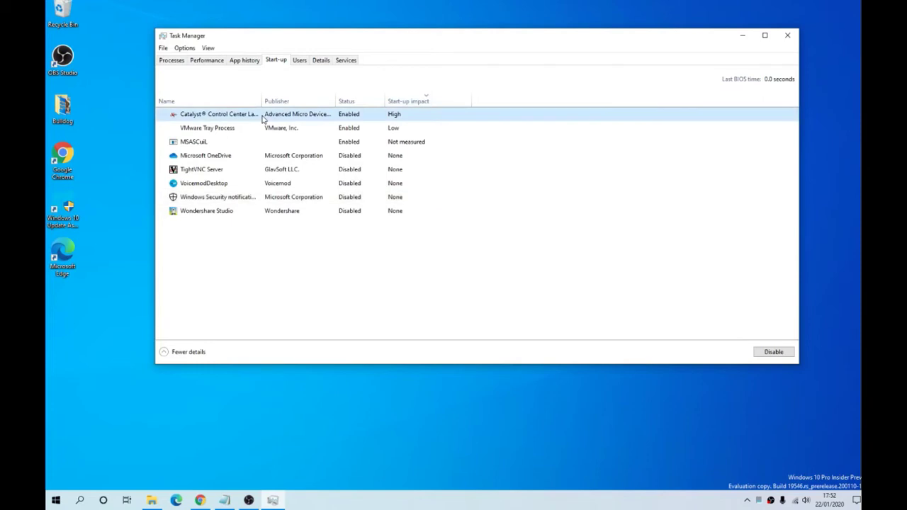
{"action": "right_click", "coordinate": [223, 118]}
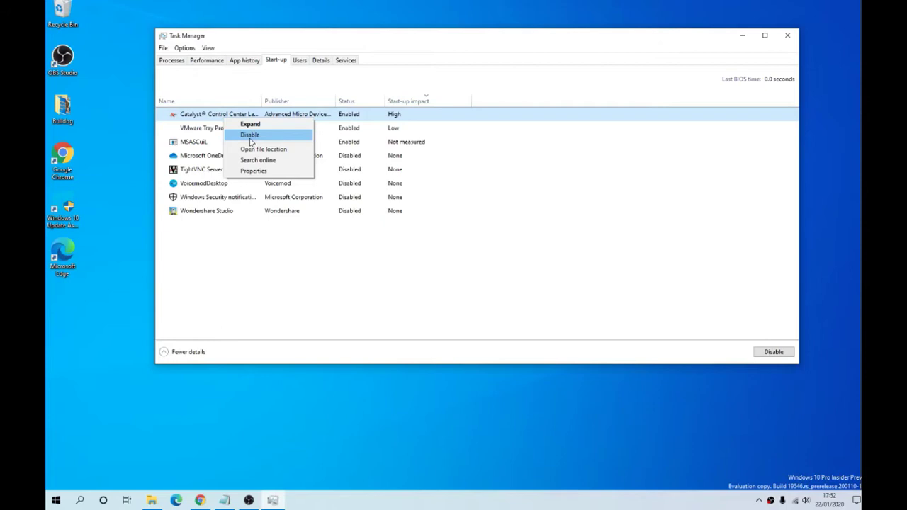
{"action": "left_click", "coordinate": [259, 245]}
Compare the status and start-up impact of the listed programs, and check the hidden notification area icons
{"action": "left_click", "coordinate": [224, 163]}
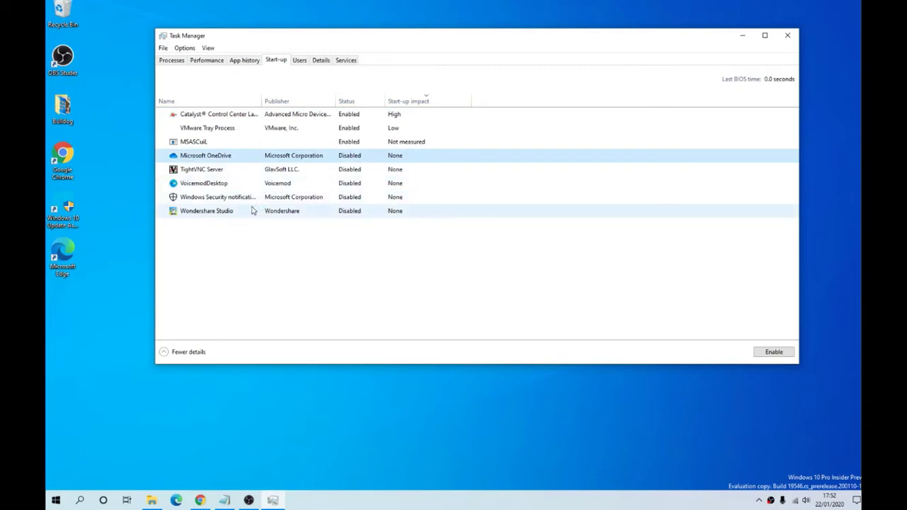
{"action": "left_click", "coordinate": [218, 171]}
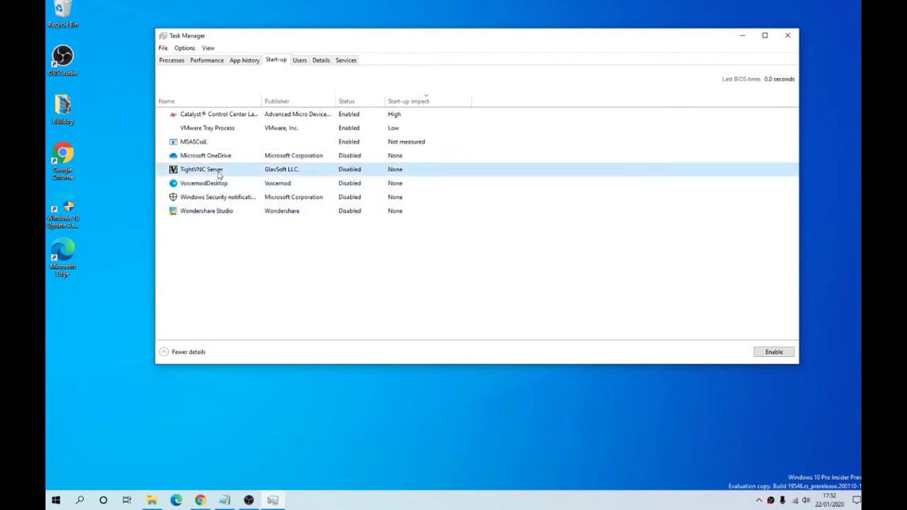
{"action": "left_click", "coordinate": [338, 159]}
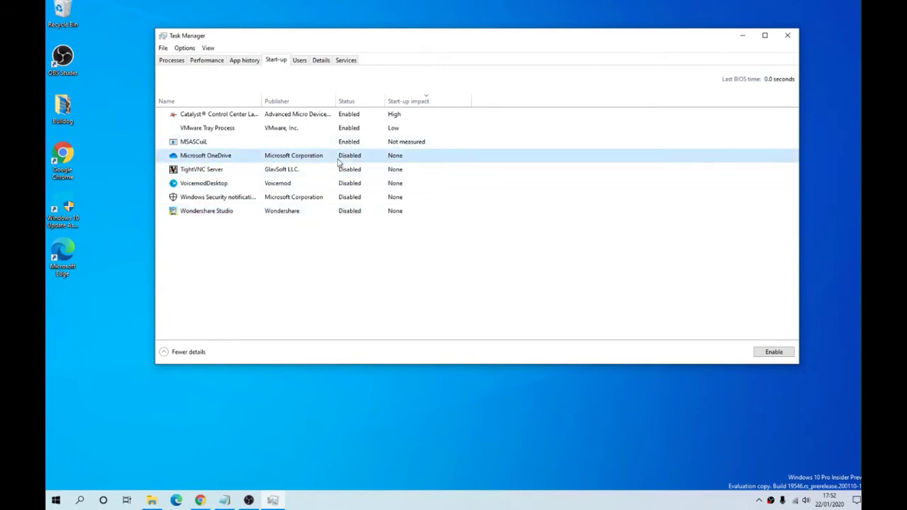
{"action": "left_click", "coordinate": [333, 147]}
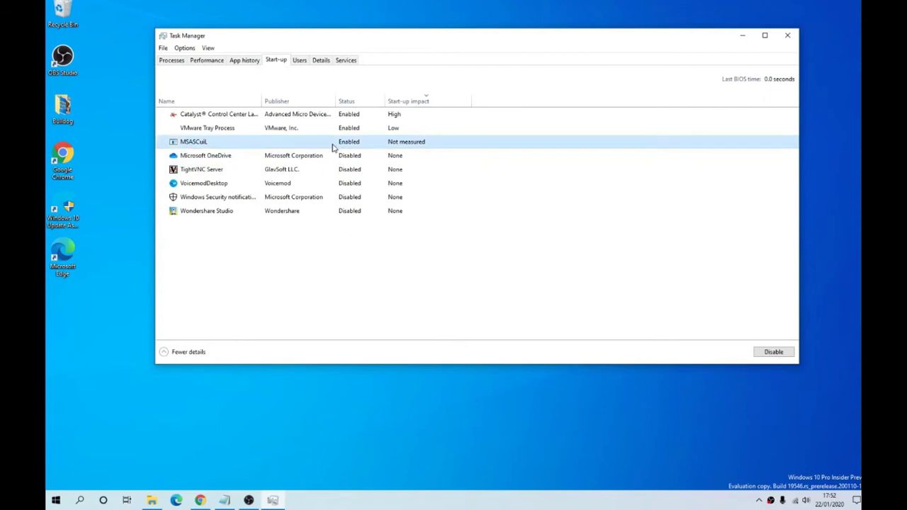
{"action": "left_click", "coordinate": [310, 210]}
{"action": "left_click", "coordinate": [318, 203]}
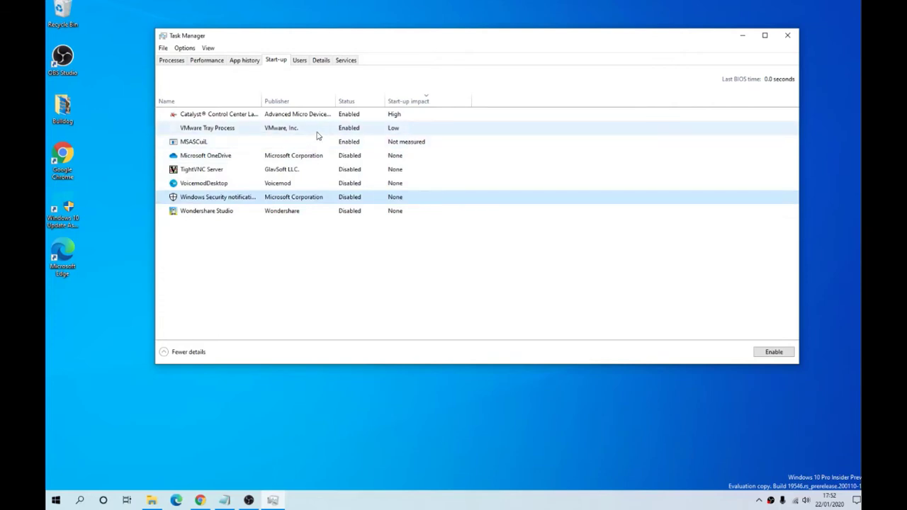
{"action": "left_click", "coordinate": [281, 129]}
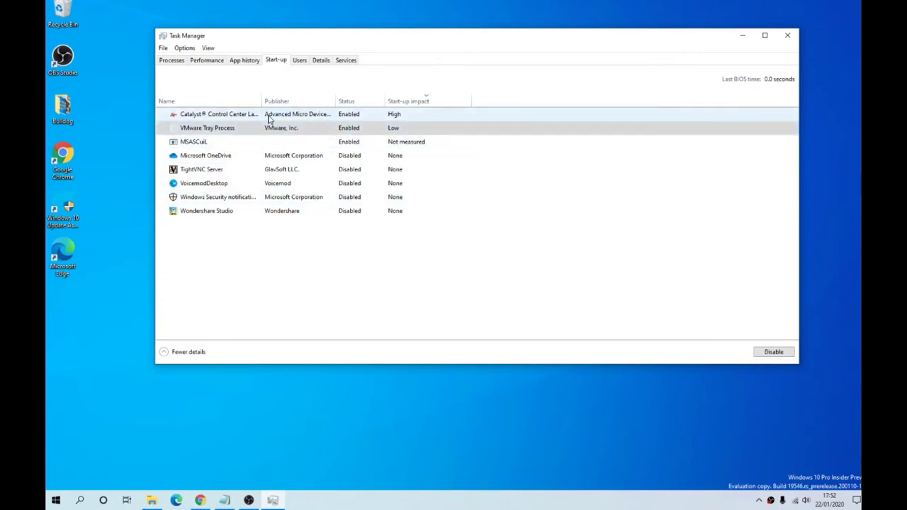
{"action": "left_click", "coordinate": [270, 117]}
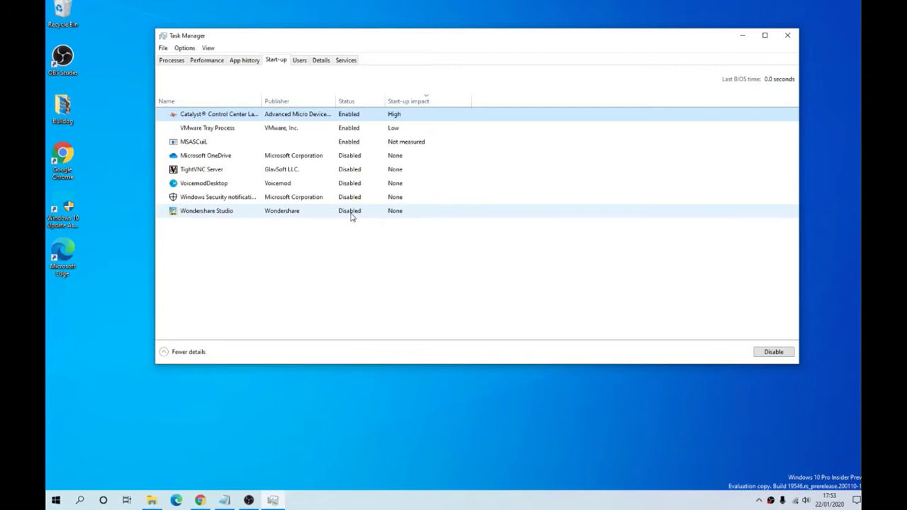
{"action": "left_click", "coordinate": [759, 501]}
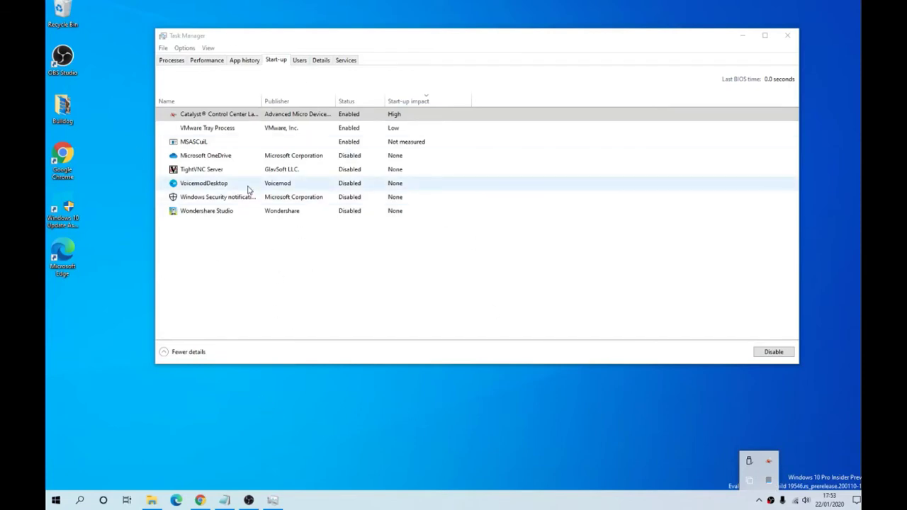
Open the current account's Start-up folder by running the command shell:startup
{"action": "left_click", "coordinate": [55, 502]}
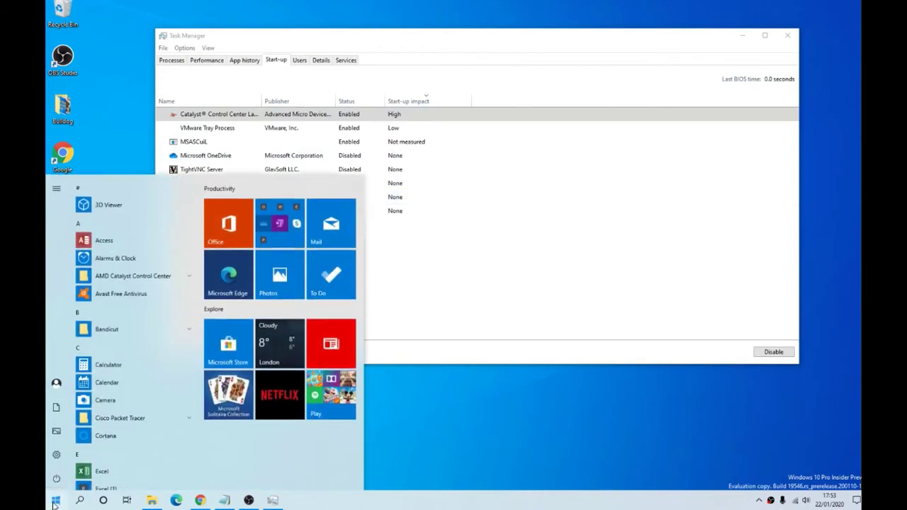
{"action": "type", "text": "run"}
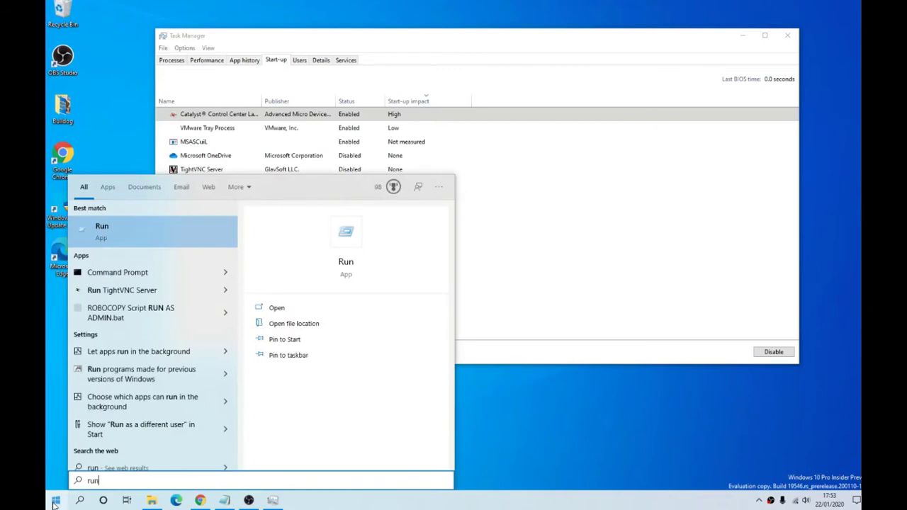
{"action": "key", "text": "Return"}
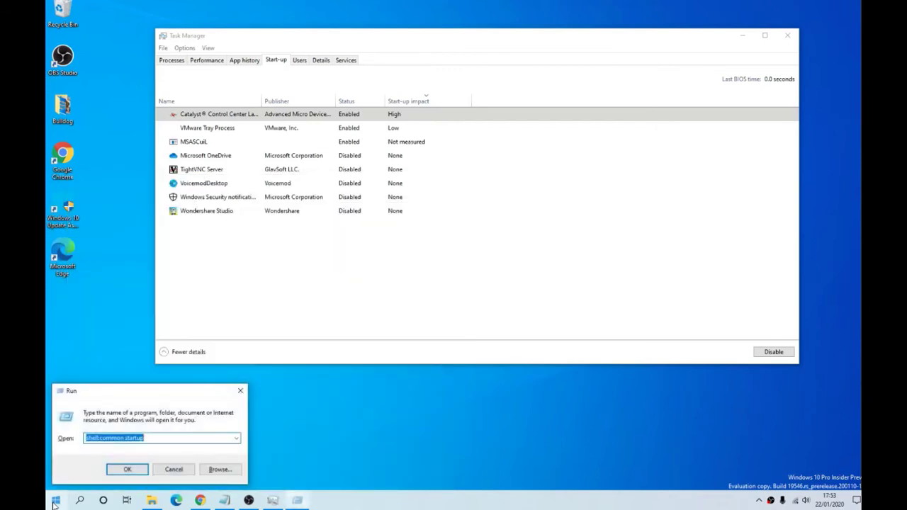
{"action": "key", "text": "BackSpace"}
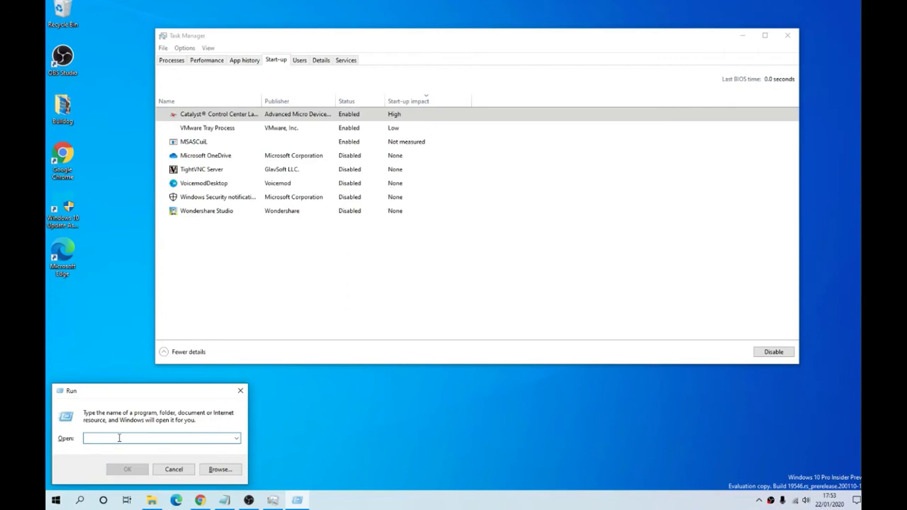
{"action": "type", "text": "sh"}
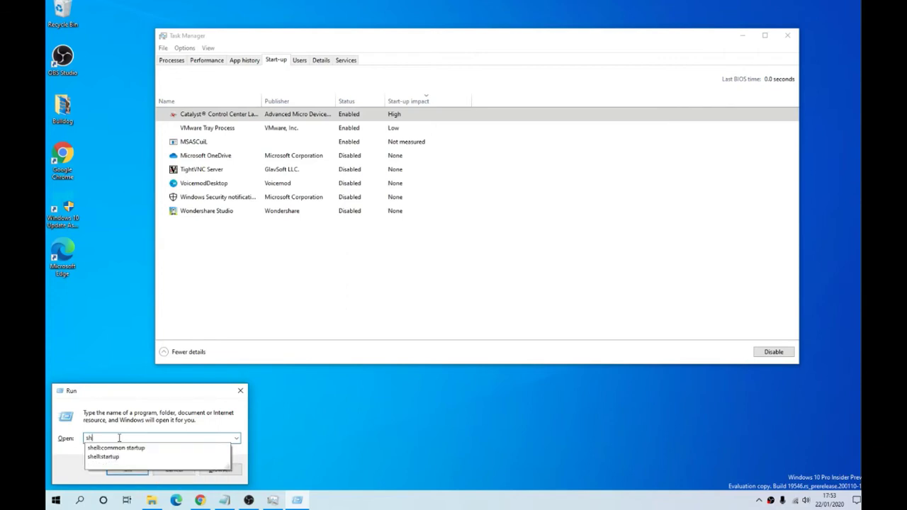
{"action": "key", "text": "Down"}
{"action": "key", "text": "Down"}
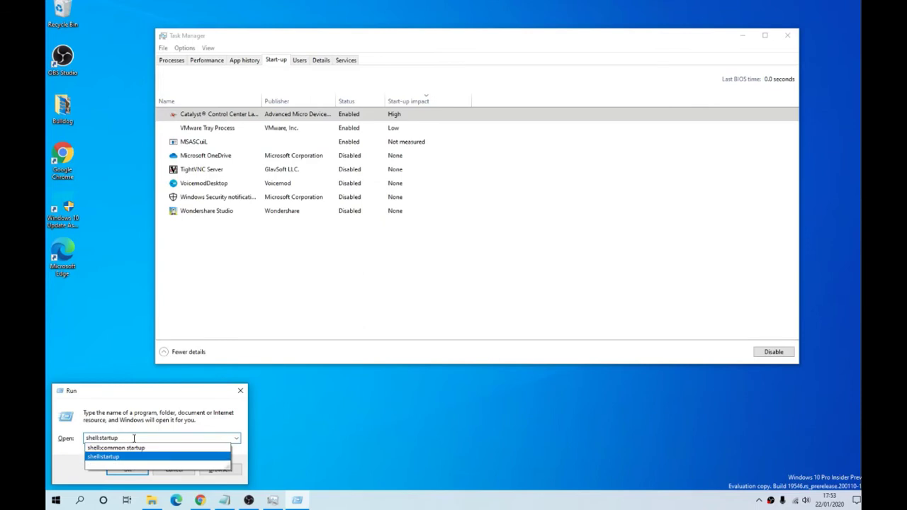
{"action": "key", "text": "Return"}
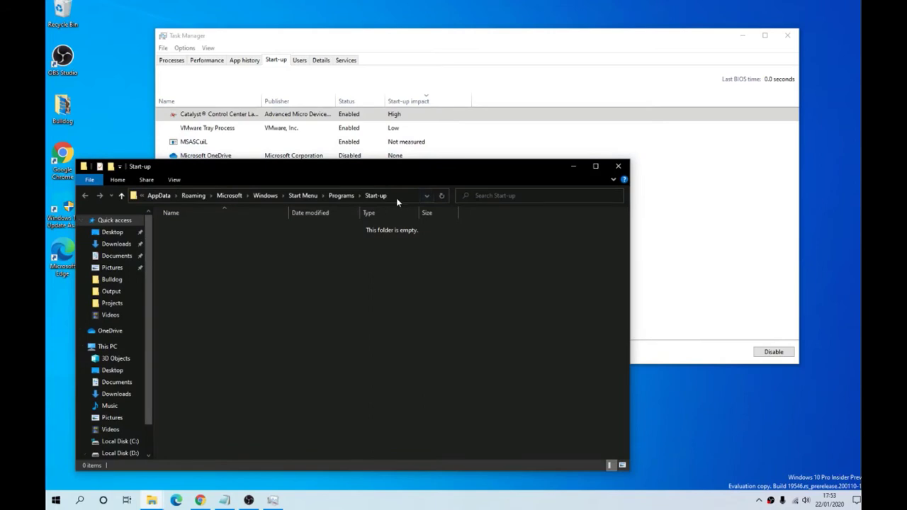
Check the full path of the Start-up folder
{"action": "left_click", "coordinate": [398, 201]}
{"action": "mouse_move", "coordinate": [383, 196]}
{"action": "left_mouse_down"}
{"action": "mouse_move", "coordinate": [140, 196]}
{"action": "mouse_move", "coordinate": [366, 197]}
{"action": "left_mouse_up"}
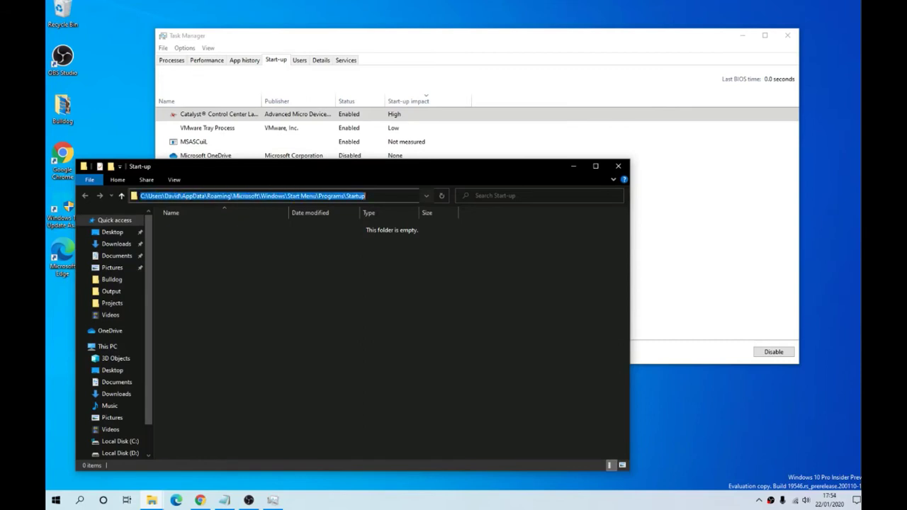
{"action": "left_click", "coordinate": [284, 279]}
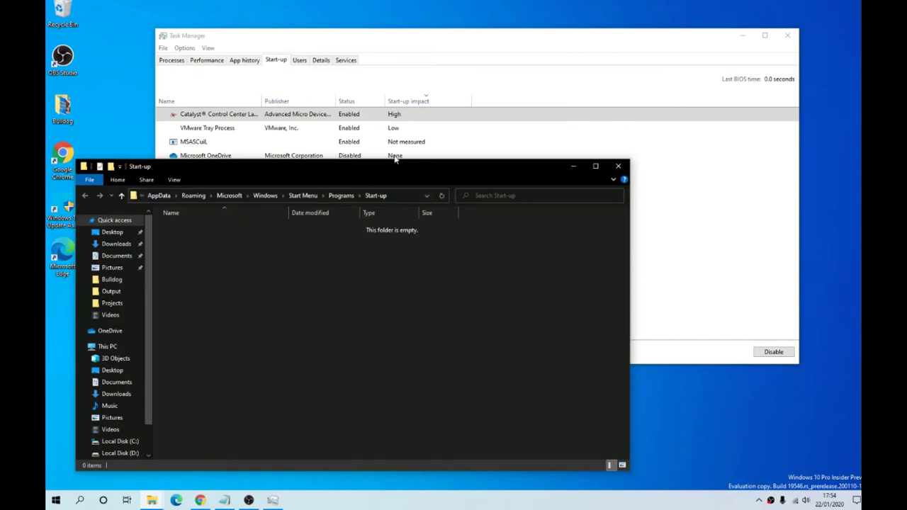
Copy the Google Chrome shortcut from the desktop into the Start-up folder
{"action": "left_click_drag", "start_coordinate": [385, 173], "coordinate": [481, 83]}
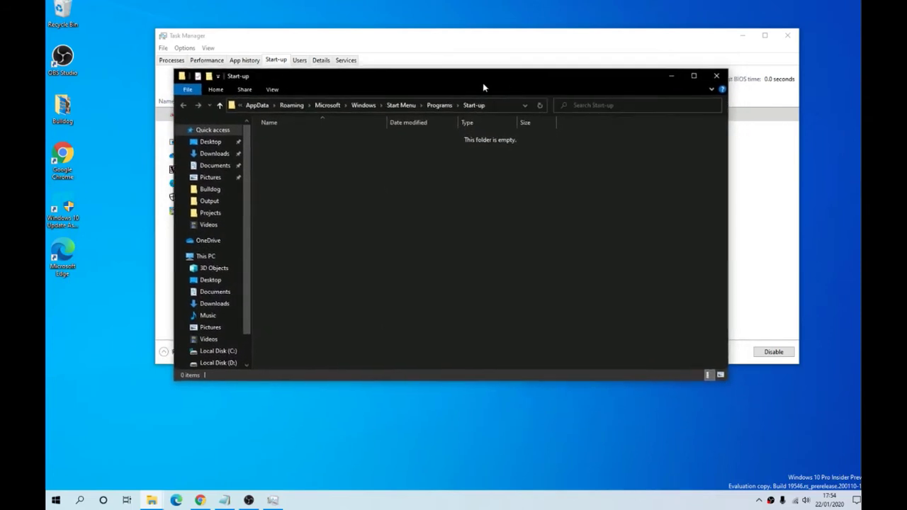
{"action": "left_click", "coordinate": [65, 159]}
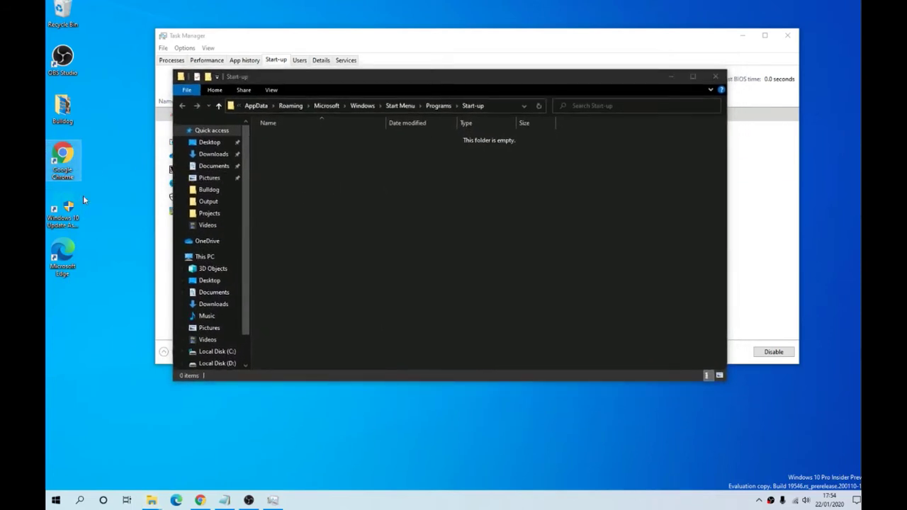
{"action": "left_click_drag", "start_coordinate": [390, 78], "coordinate": [641, 76]}
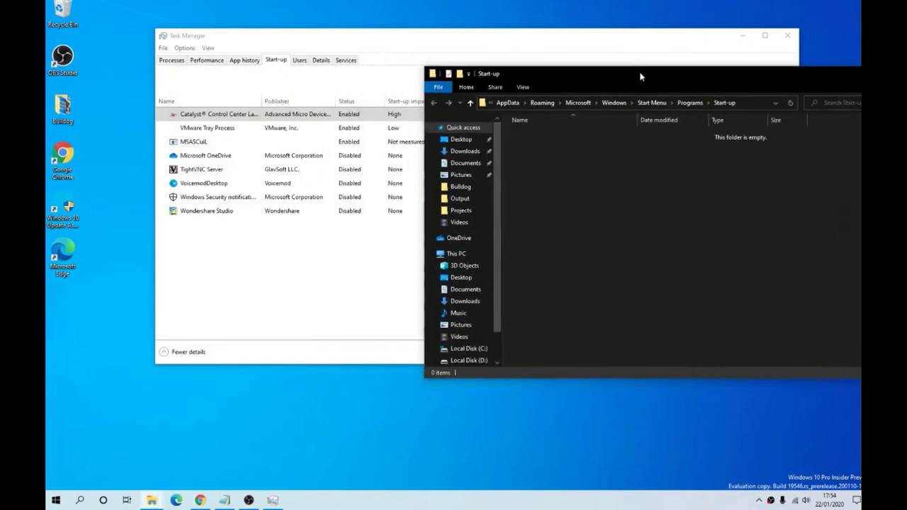
{"action": "right_click", "coordinate": [620, 196]}
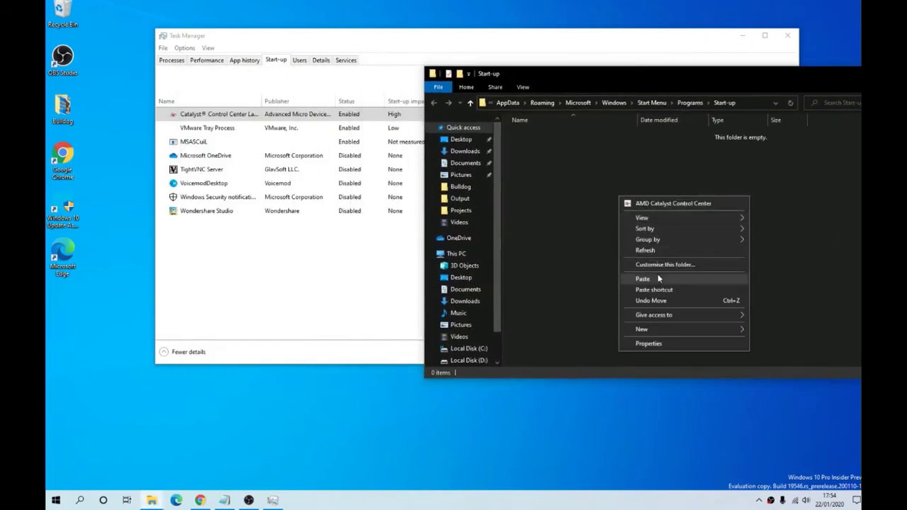
{"action": "left_click", "coordinate": [658, 275]}
{"action": "left_click", "coordinate": [619, 224]}
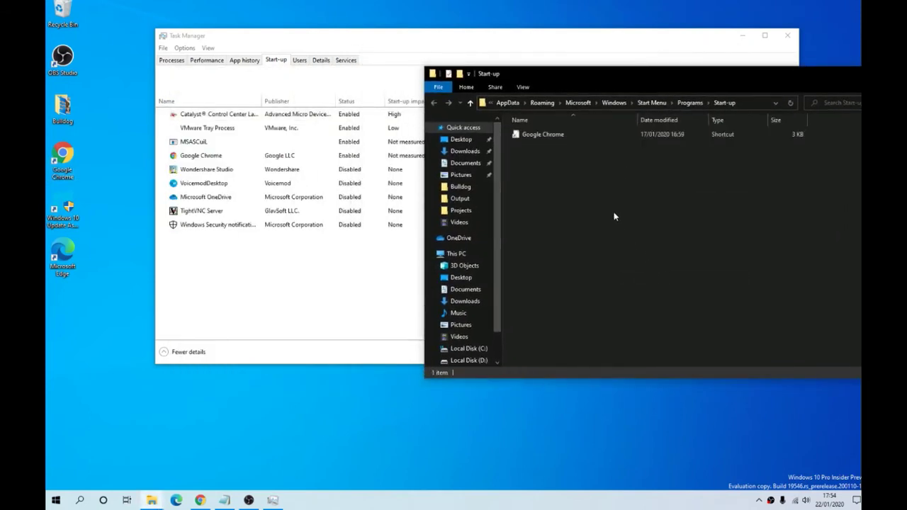
Switch back to Task Manager and check the available actions for the Google Chrome start-up entry
{"action": "left_click", "coordinate": [401, 45]}
{"action": "left_click", "coordinate": [248, 156]}
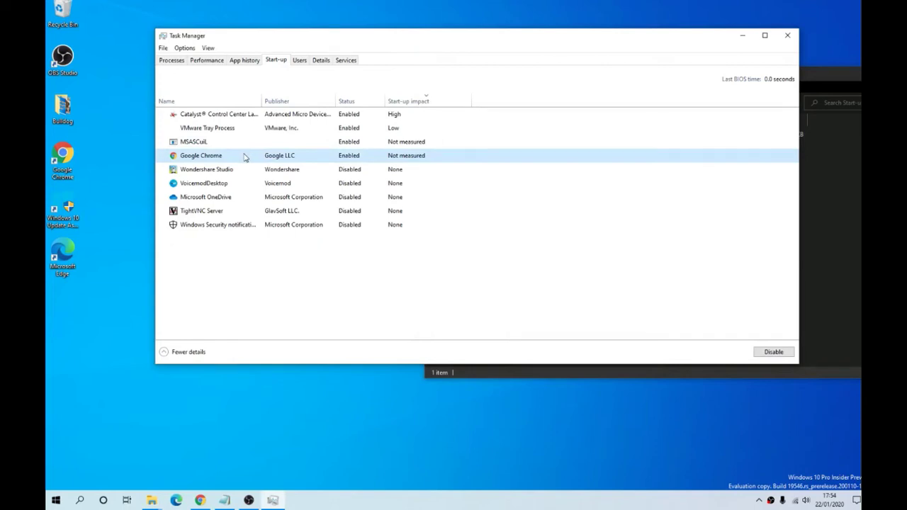
{"action": "right_click", "coordinate": [245, 157]}
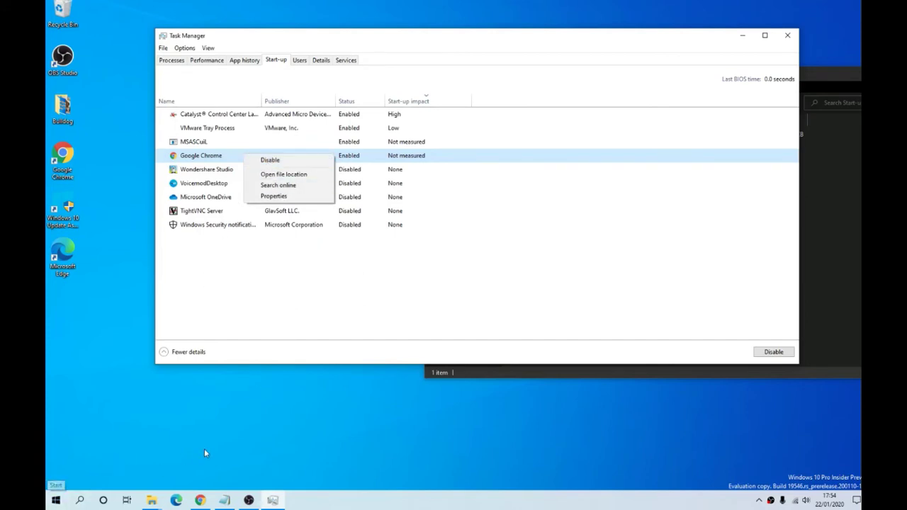
Delete the Google Chrome shortcut from the Start-up folder and check Task Manager's start-up list
{"action": "left_click", "coordinate": [814, 216]}
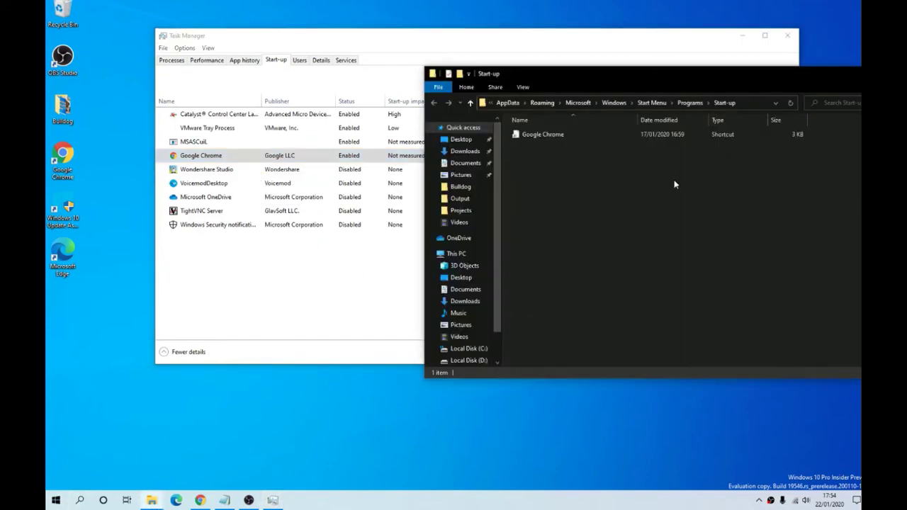
{"action": "left_click", "coordinate": [553, 138]}
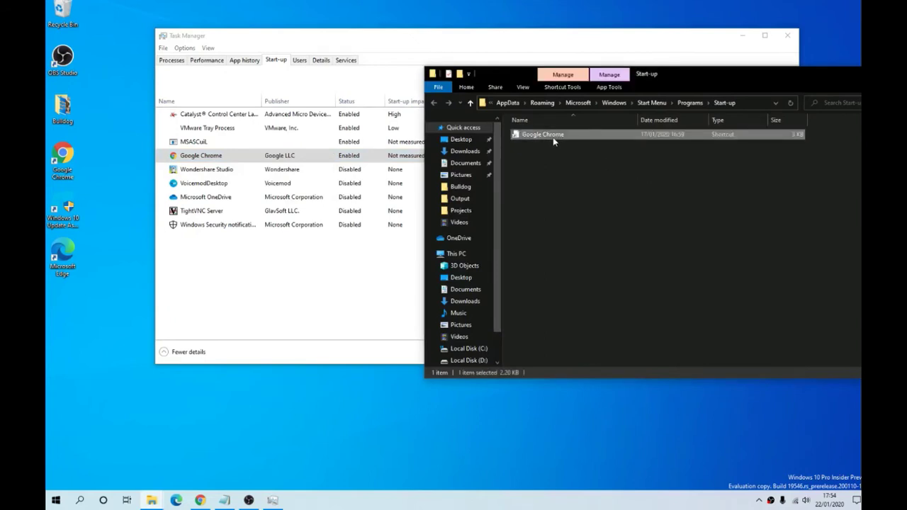
{"action": "key", "text": "Delete"}
{"action": "left_click", "coordinate": [280, 286]}
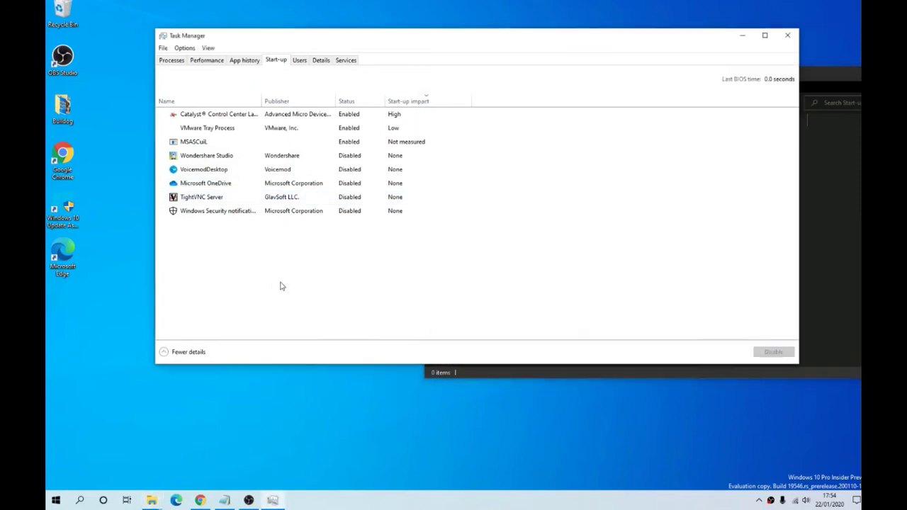
Move the Microsoft Edge and OBS Studio shortcuts from the desktop into the Start-up folder and check their entries in Task Manager
{"action": "left_click", "coordinate": [828, 183]}
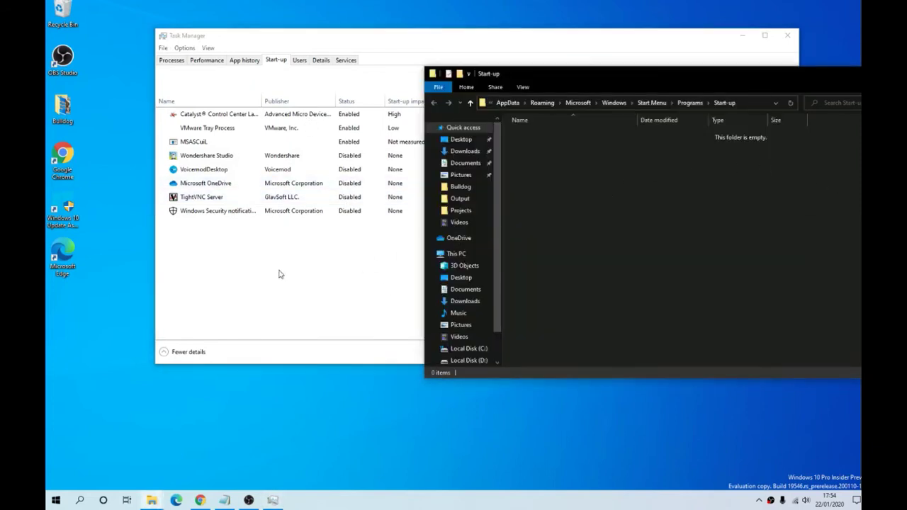
{"action": "left_click_drag", "start_coordinate": [81, 251], "coordinate": [546, 203]}
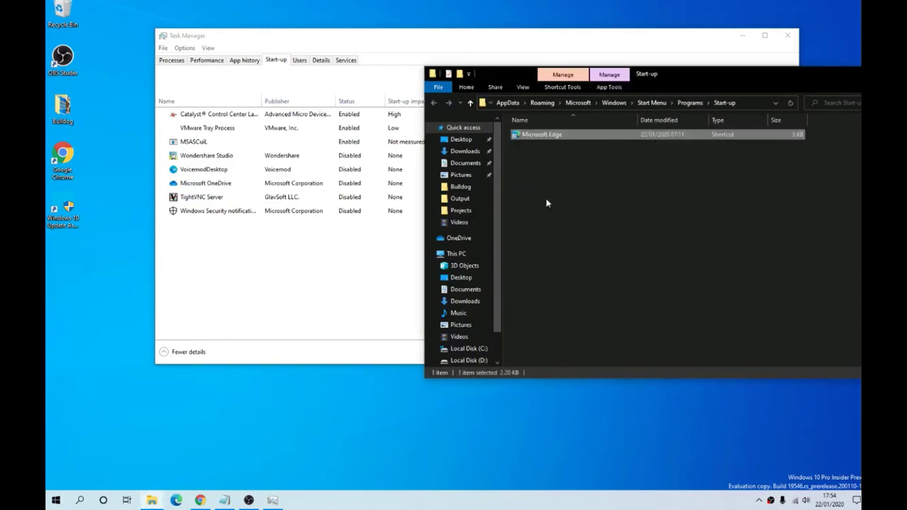
{"action": "left_click_drag", "start_coordinate": [77, 72], "coordinate": [581, 220]}
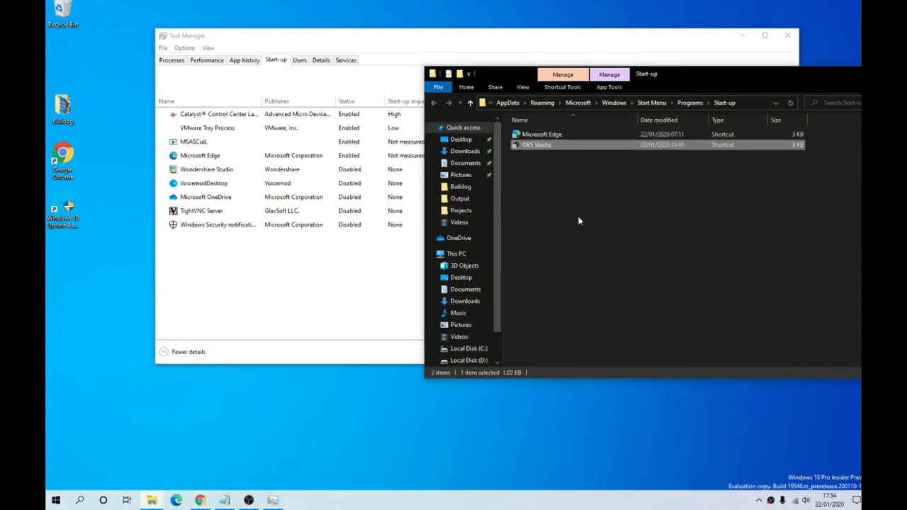
{"action": "left_click", "coordinate": [337, 145]}
{"action": "left_click", "coordinate": [333, 155]}
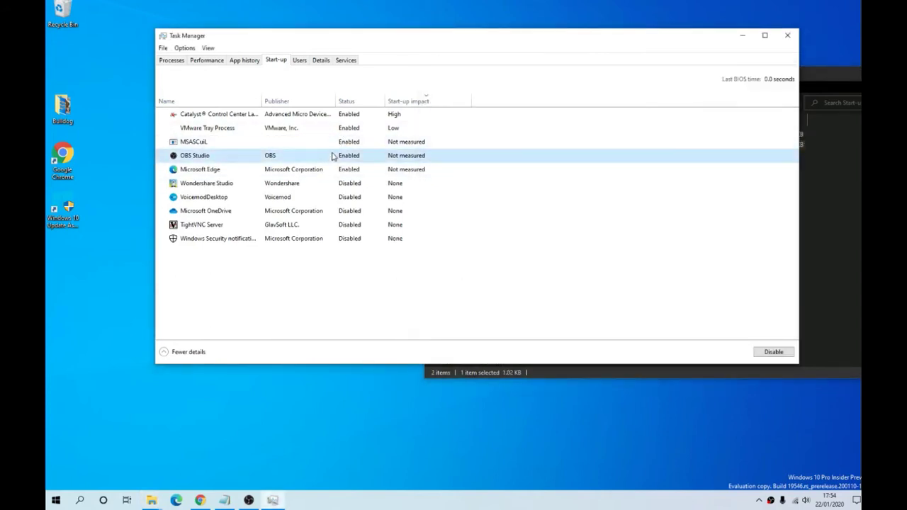
Move the OBS Studio and Microsoft Edge shortcuts back to the desktop and place them directly below the other icons
{"action": "left_click", "coordinate": [838, 208]}
{"action": "left_click_drag", "start_coordinate": [664, 191], "coordinate": [70, 309]}
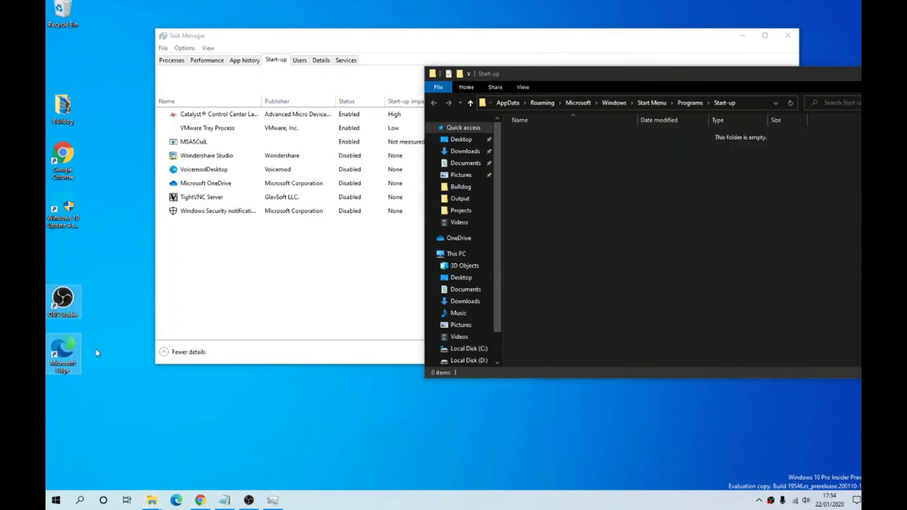
{"action": "left_click_drag", "start_coordinate": [119, 378], "coordinate": [46, 256]}
{"action": "left_click_drag", "start_coordinate": [74, 302], "coordinate": [74, 253]}
{"action": "left_click", "coordinate": [551, 194]}
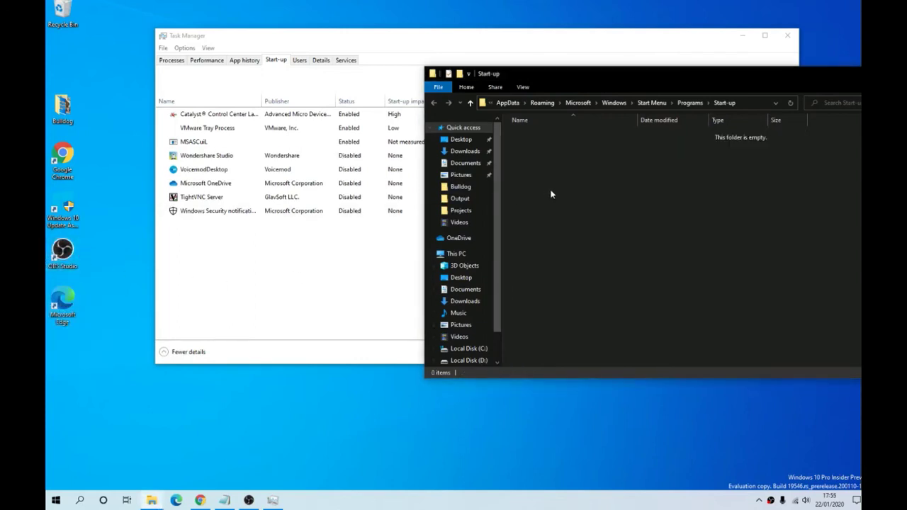
Show the full path of the current account's Start-up folder and reposition its window
{"action": "left_click", "coordinate": [745, 105]}
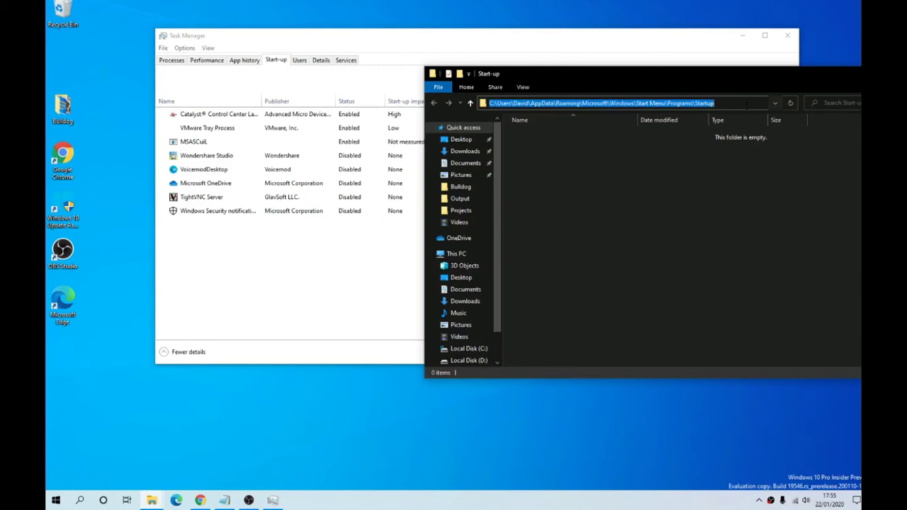
{"action": "left_click_drag", "start_coordinate": [756, 80], "coordinate": [669, 106]}
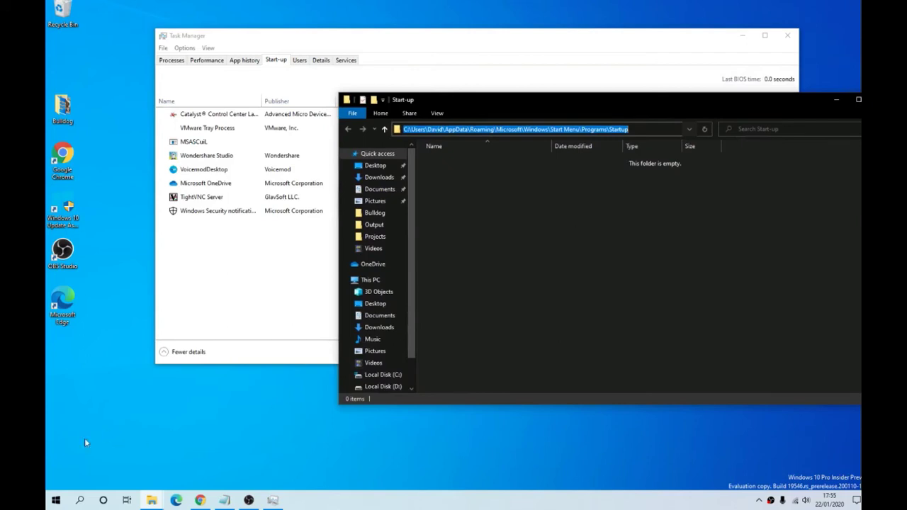
Open the Start-up folder shared by all users by running the command shell:common startup
{"action": "left_click", "coordinate": [56, 501]}
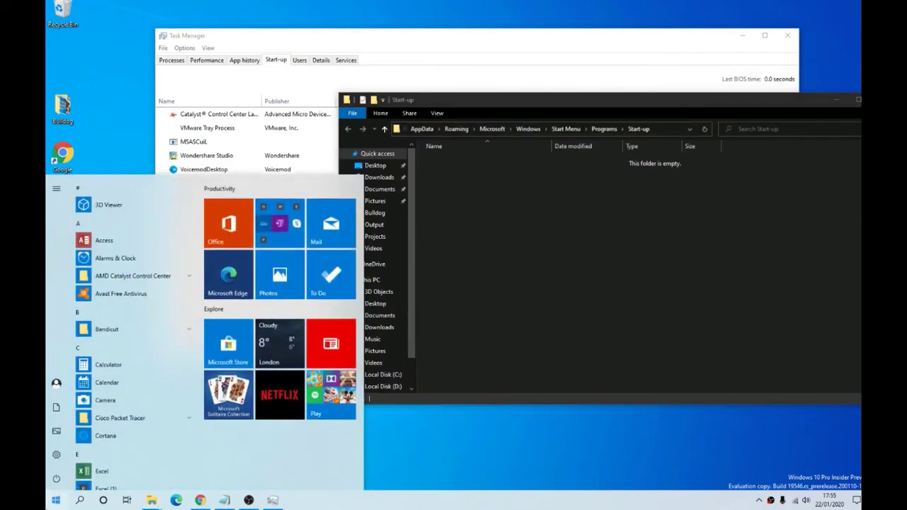
{"action": "key", "text": "super+r"}
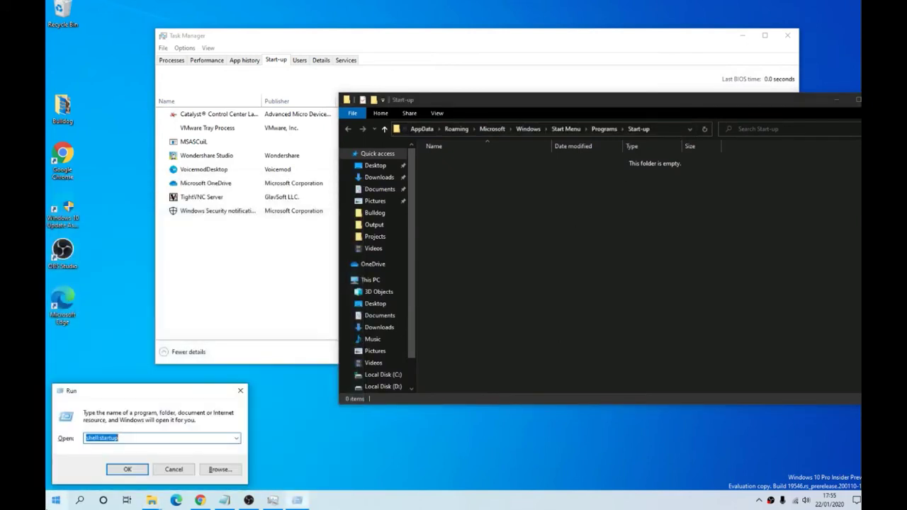
{"action": "left_click", "coordinate": [104, 439]}
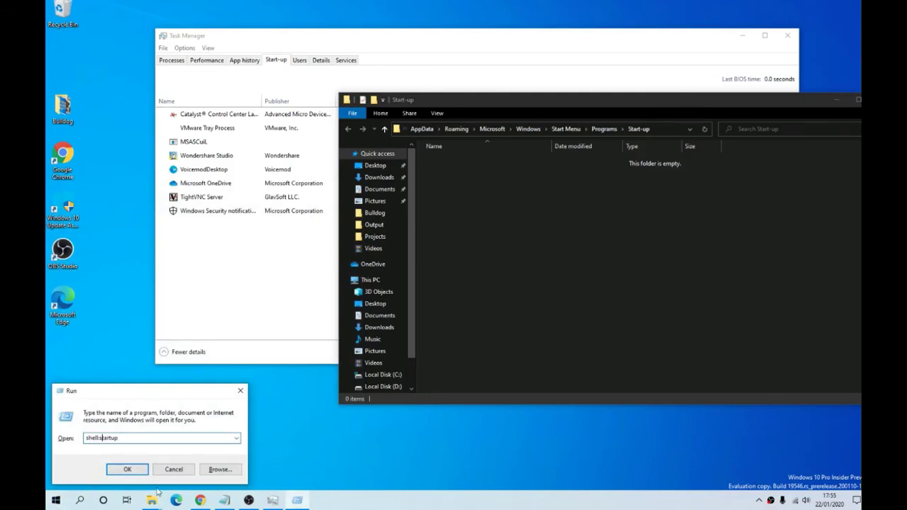
{"action": "type", "text": "comm"}
{"action": "key", "text": "BackSpace"}
{"action": "key", "text": "BackSpace"}
{"action": "type", "text": "mmon"}
{"action": "key", "text": "Return"}
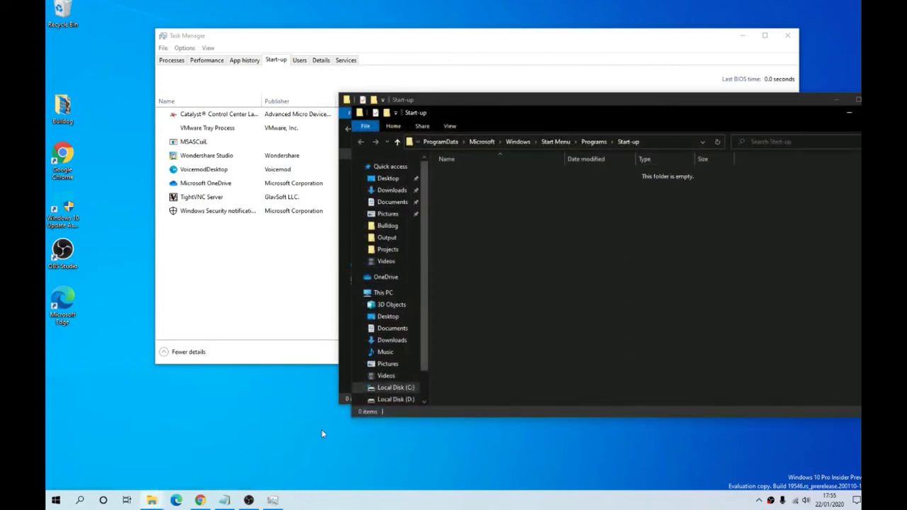
Examine the full path of the shared Start-up folder under ProgramData
{"action": "left_click_drag", "start_coordinate": [609, 155], "coordinate": [597, 158]}
{"action": "left_click", "coordinate": [573, 177]}
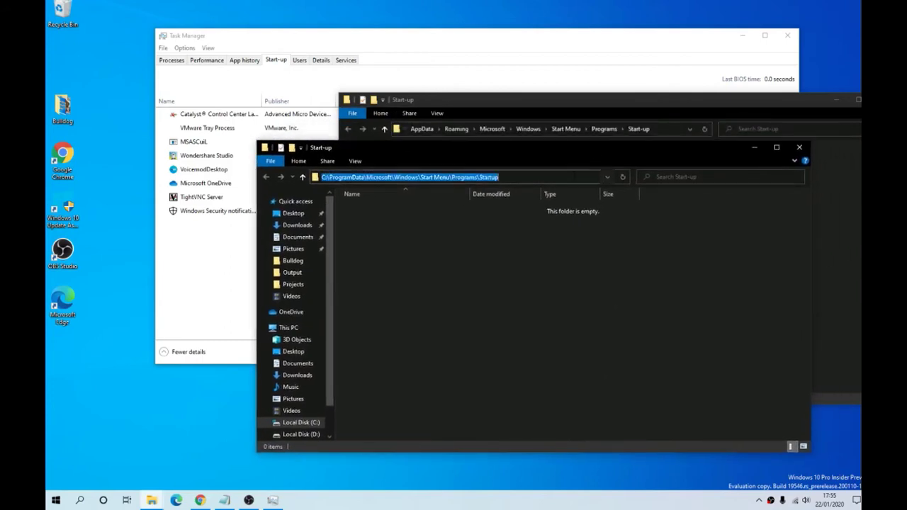
{"action": "left_click", "coordinate": [499, 178]}
{"action": "left_click_drag", "start_coordinate": [499, 178], "coordinate": [320, 177]}
{"action": "left_click_drag", "start_coordinate": [521, 156], "coordinate": [587, 82]}
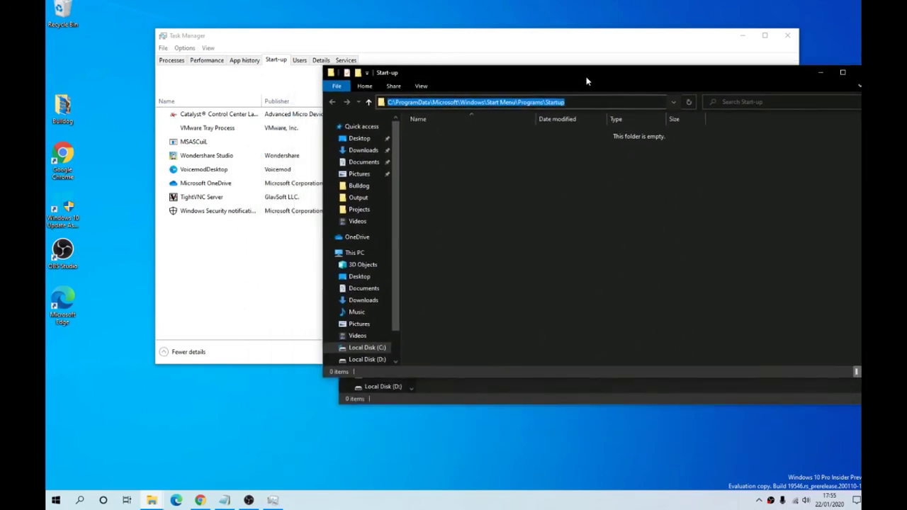
{"action": "left_click", "coordinate": [536, 184]}
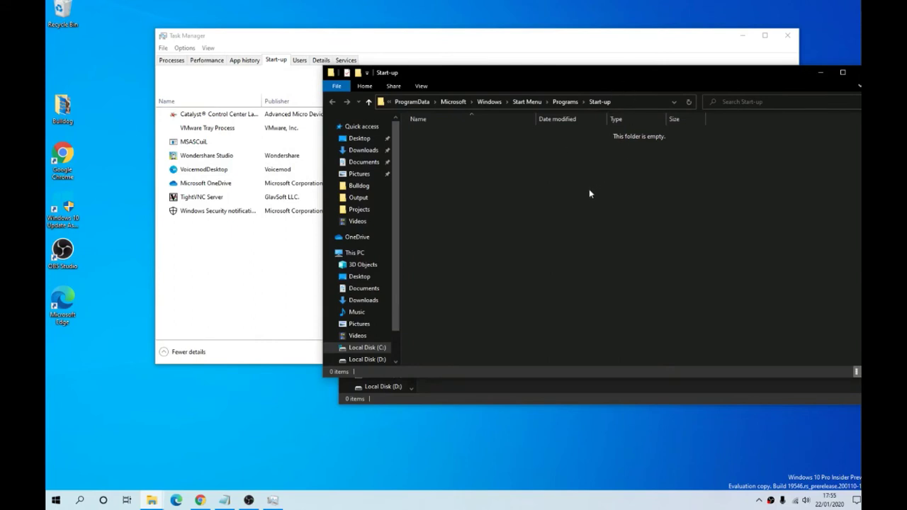
Compare the full paths of the two Start-up folders, highlighting the account name in the current account's path
{"action": "left_click_drag", "start_coordinate": [622, 77], "coordinate": [616, 170]}
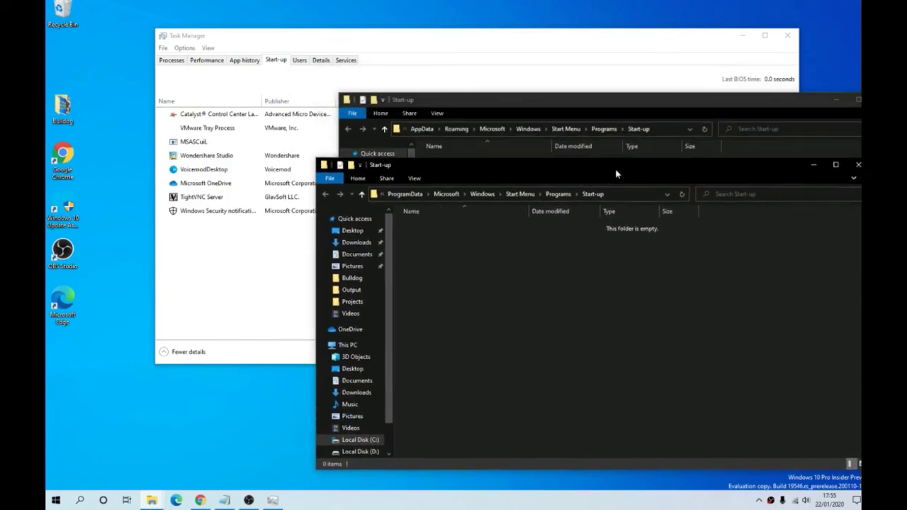
{"action": "left_click", "coordinate": [612, 104]}
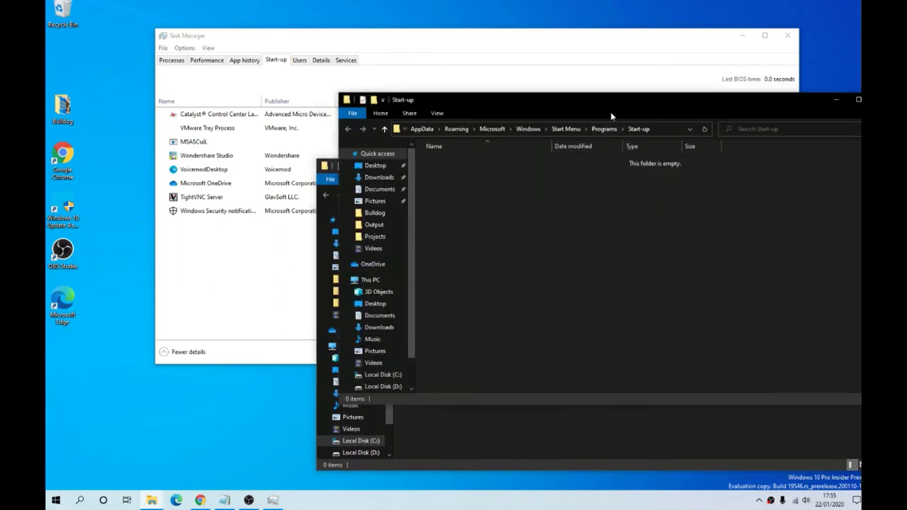
{"action": "left_click", "coordinate": [655, 129]}
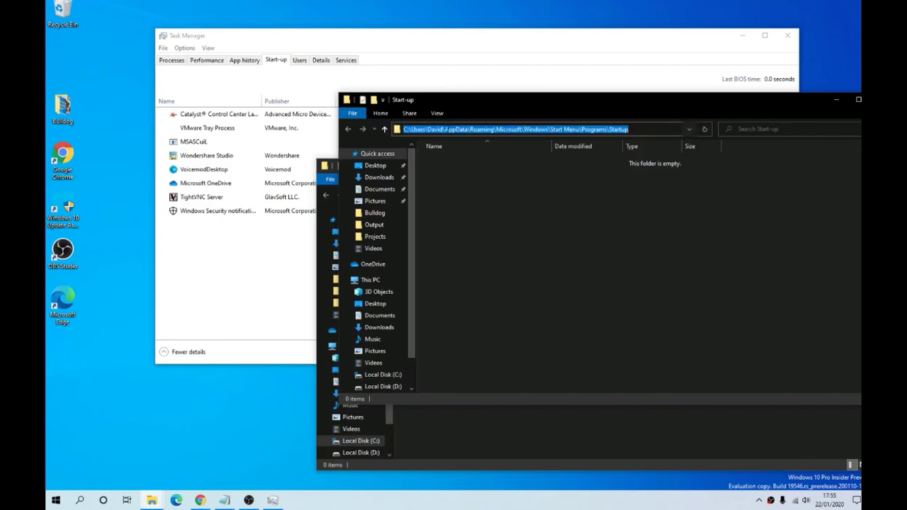
{"action": "left_click_drag", "start_coordinate": [445, 129], "coordinate": [428, 129]}
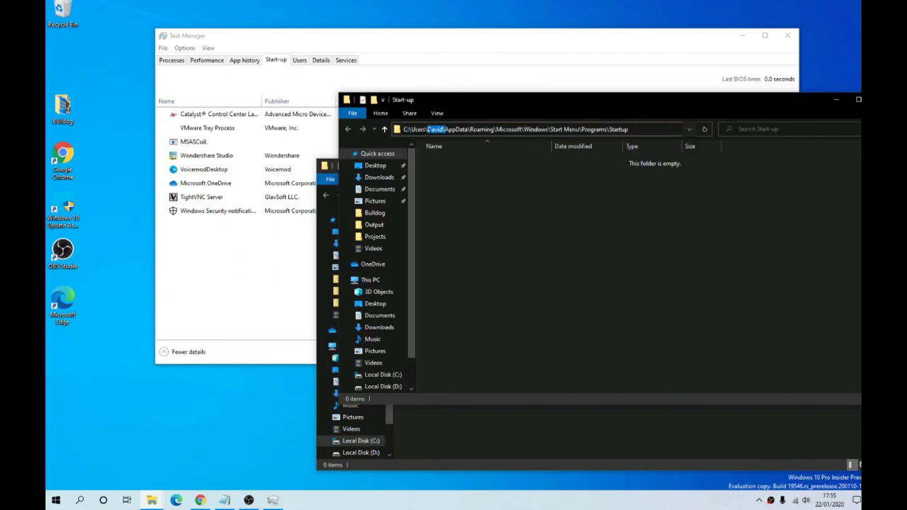
{"action": "left_click", "coordinate": [477, 425]}
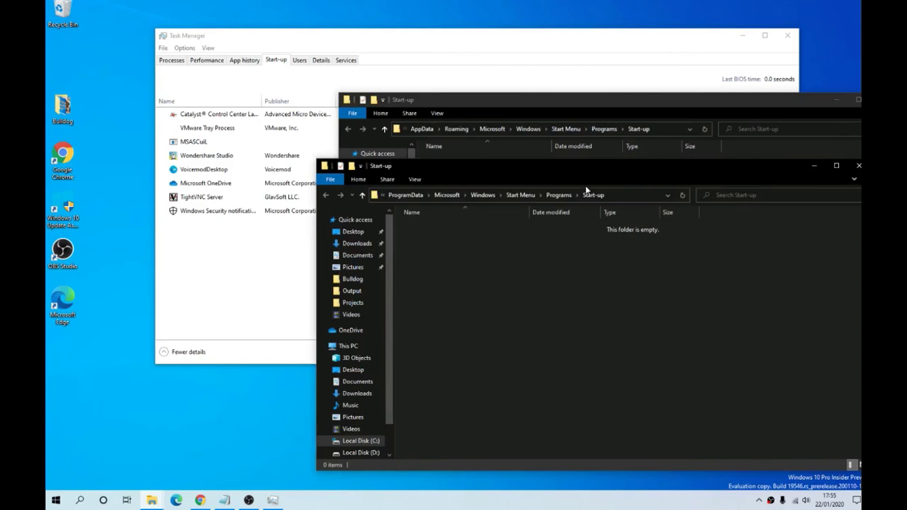
{"action": "left_click", "coordinate": [619, 197]}
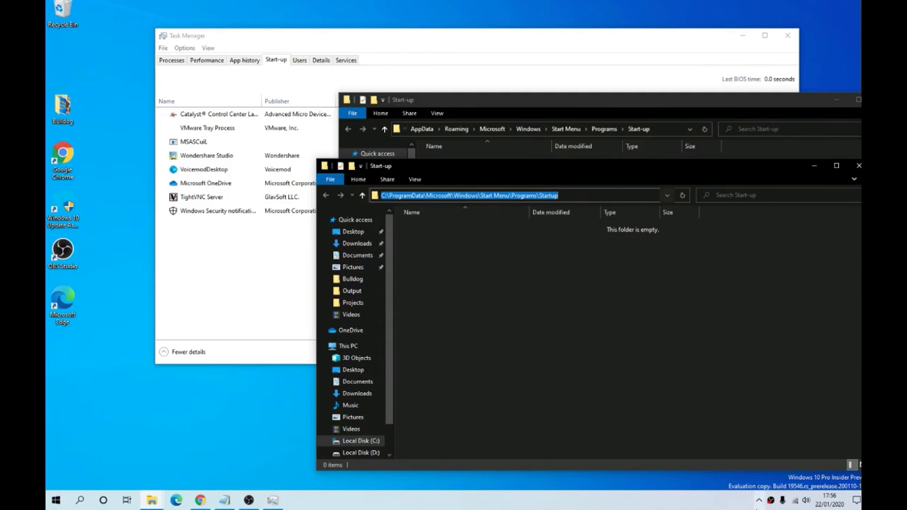
Show the hidden notification area icons to check which programs are running in the background
{"action": "left_click", "coordinate": [759, 500]}
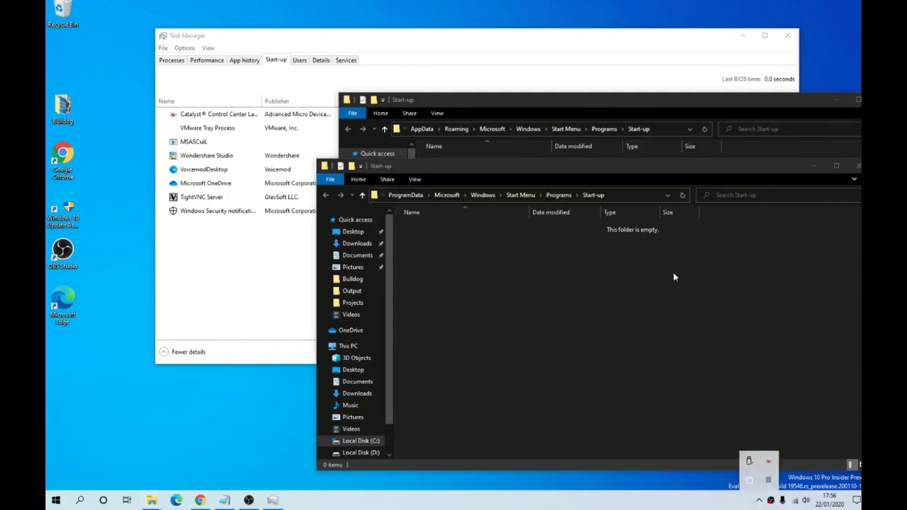